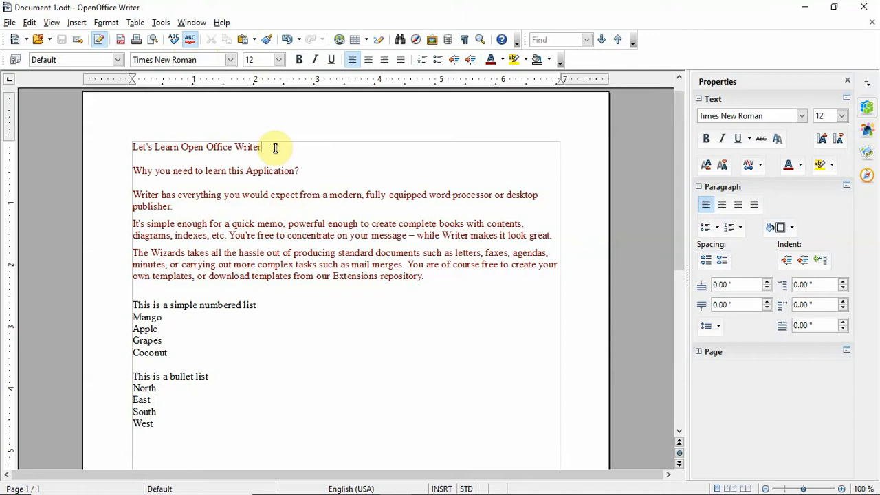
# Change the font of the title line "Let's Learn Open Office Writer" to Lucida Sans Unicode.
pyautogui.moveTo(275, 147); pyautogui.dragTo(133, 145)
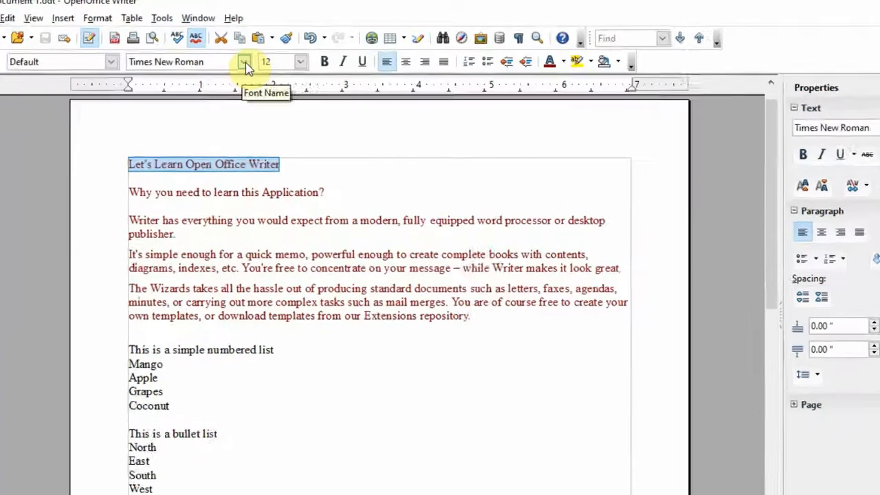
pyautogui.click(232, 61)
pyautogui.click(283, 68)
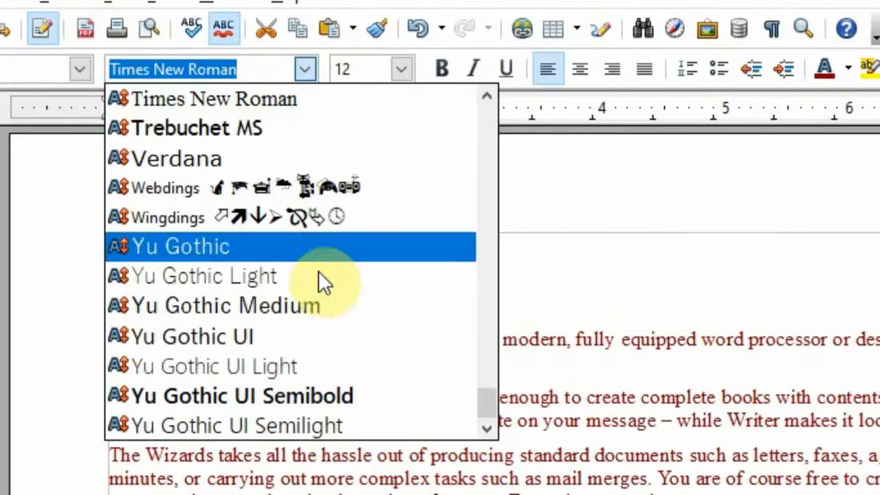
pyautogui.moveTo(492, 407); pyautogui.dragTo(483, 308)
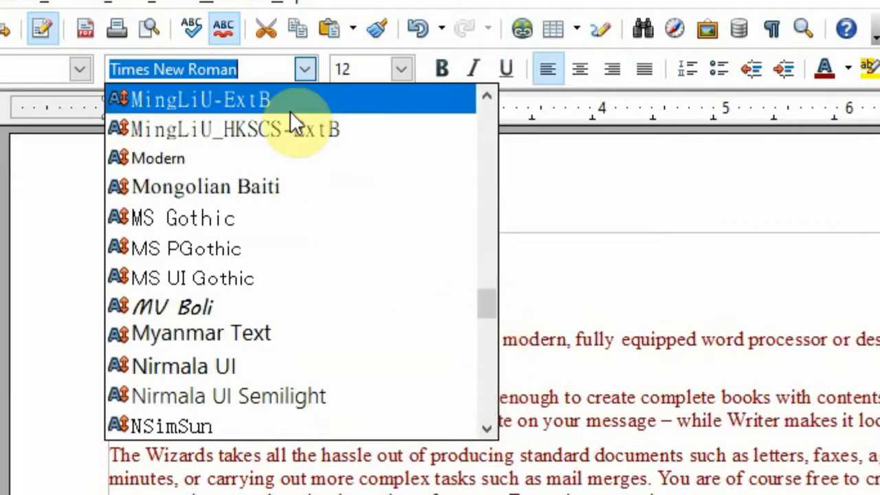
pyautogui.scroll(5, 312, 357)
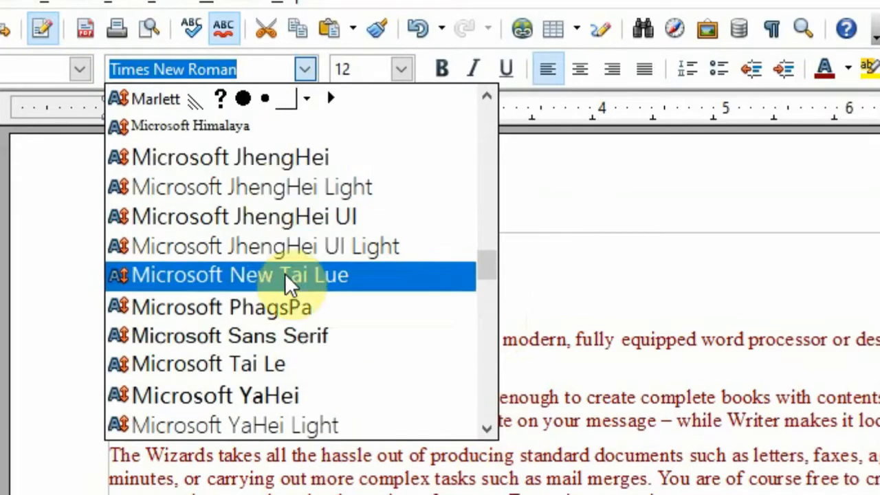
pyautogui.scroll(2, 285, 273)
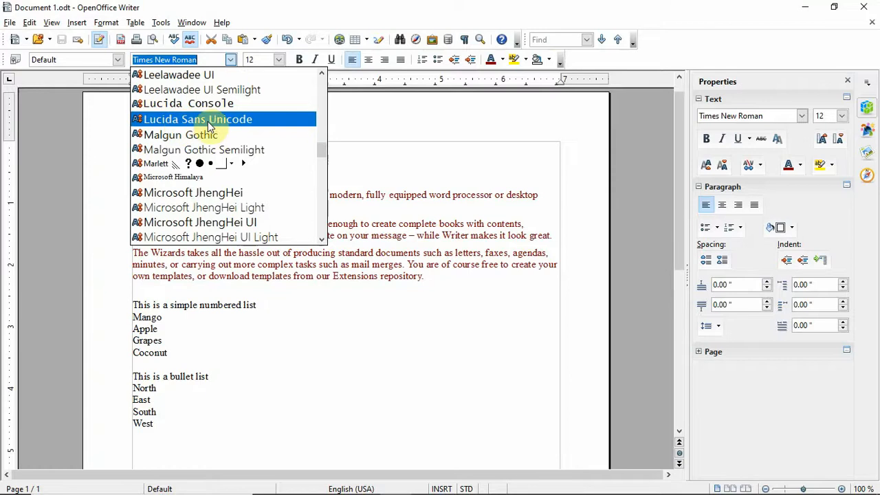
pyautogui.click(210, 120)
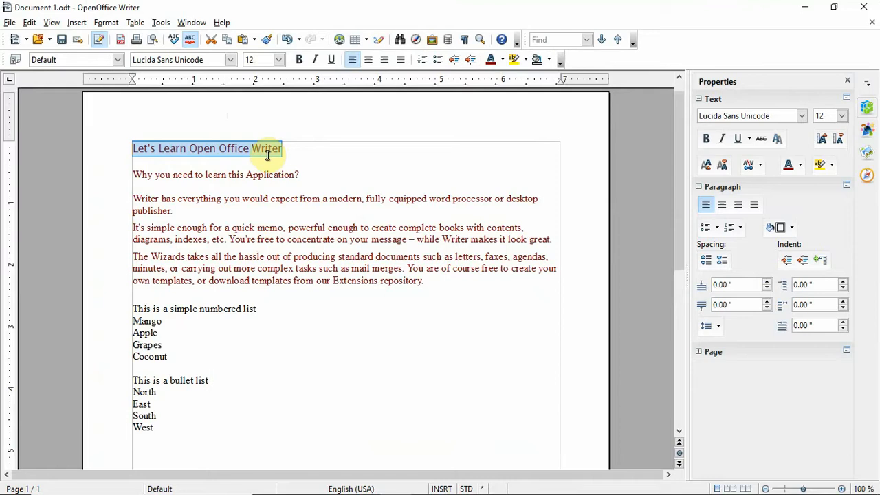
pyautogui.click(310, 149)
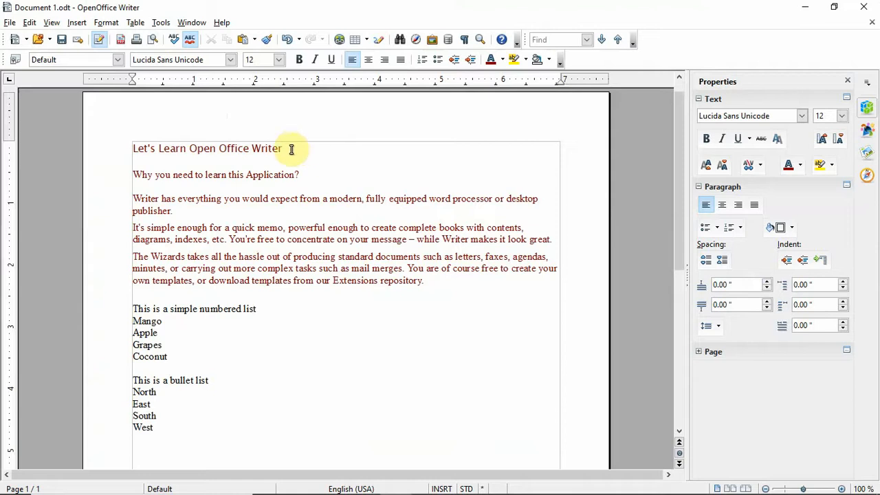
# Set the font size of the title "Let's Learn Open Office Writer" to 16 and make it bold.
pyautogui.moveTo(283, 148); pyautogui.dragTo(120, 145)
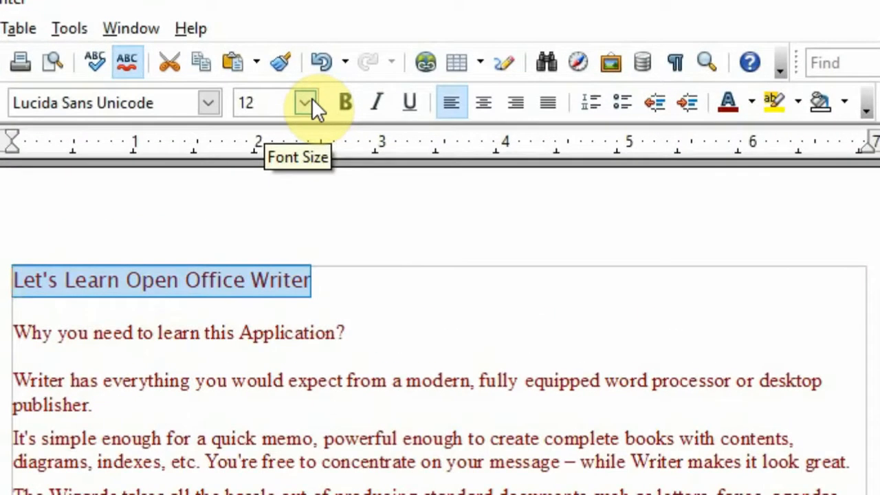
pyautogui.click(283, 63)
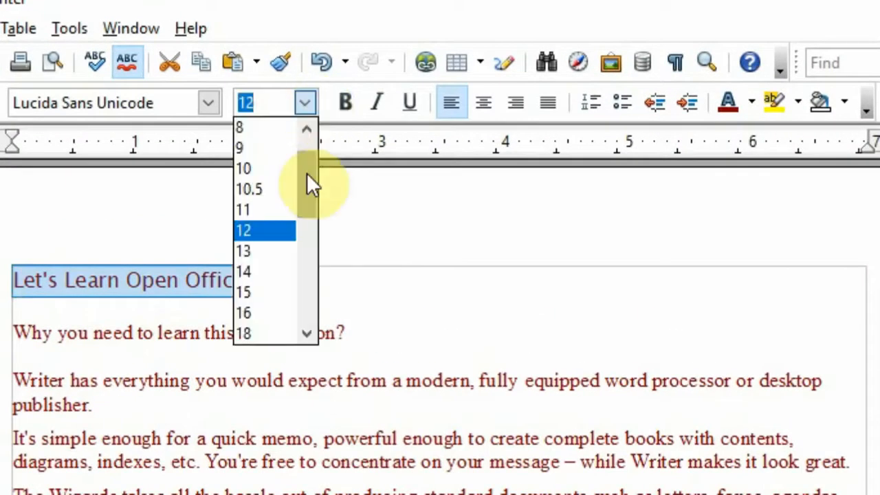
pyautogui.moveTo(307, 173); pyautogui.dragTo(304, 193)
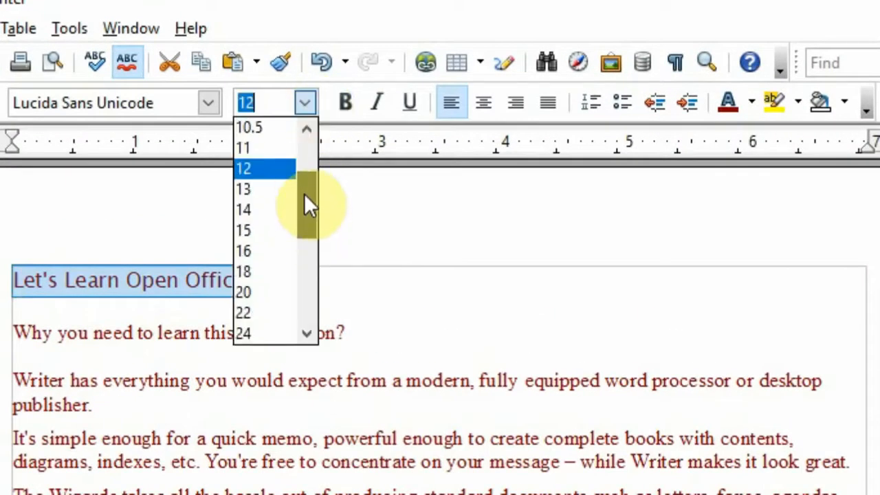
pyautogui.click(249, 251)
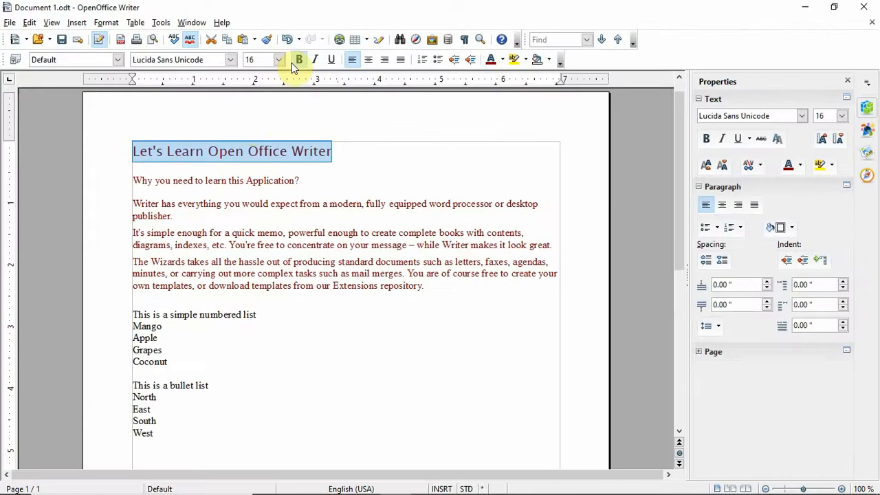
pyautogui.click(351, 149)
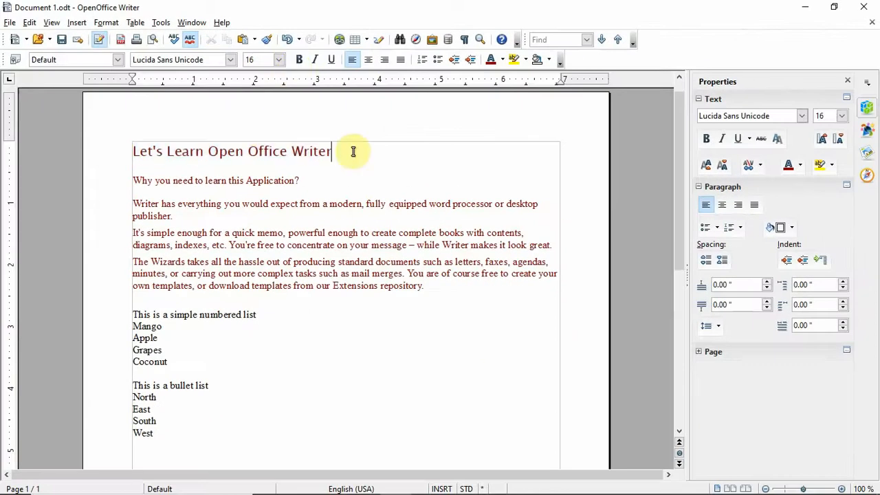
pyautogui.moveTo(352, 150); pyautogui.dragTo(130, 144)
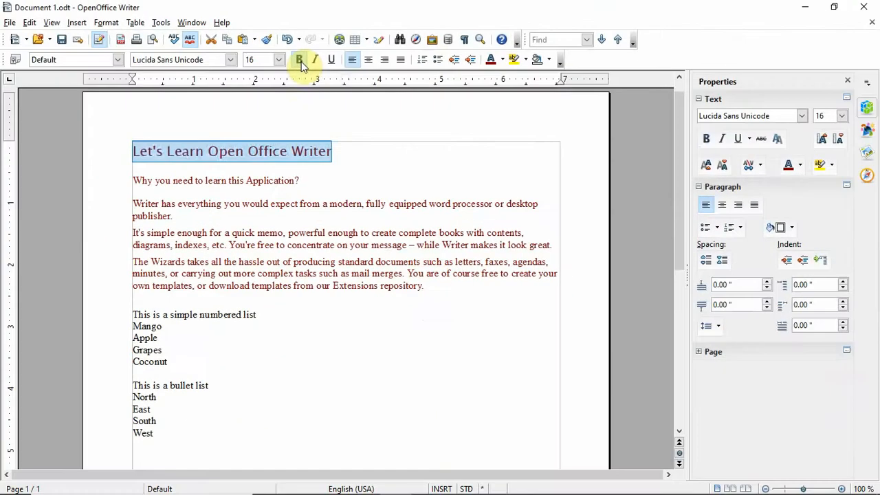
pyautogui.click(299, 62)
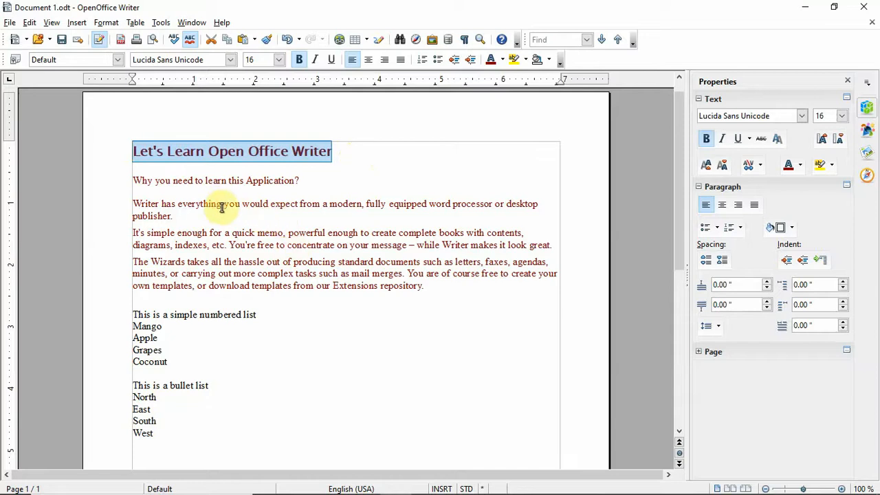
# Italicize the words "you would expect" in the first body paragraph.
pyautogui.moveTo(223, 207); pyautogui.dragTo(299, 204)
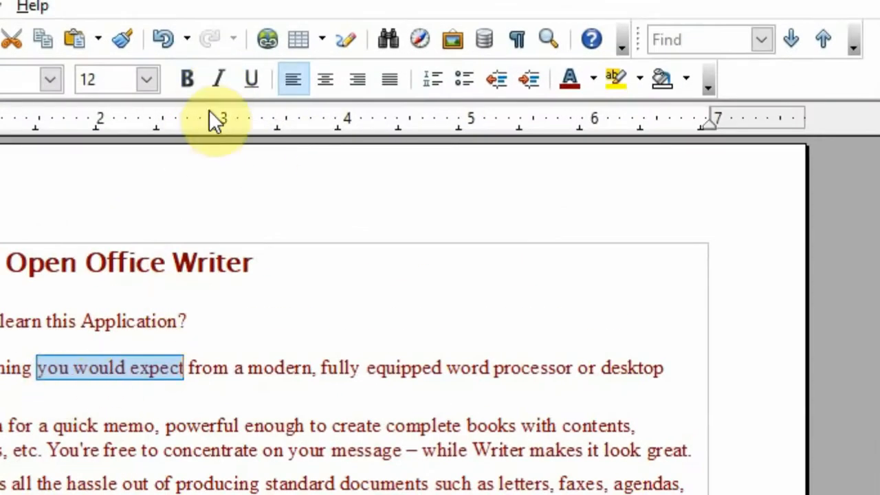
pyautogui.click(220, 75)
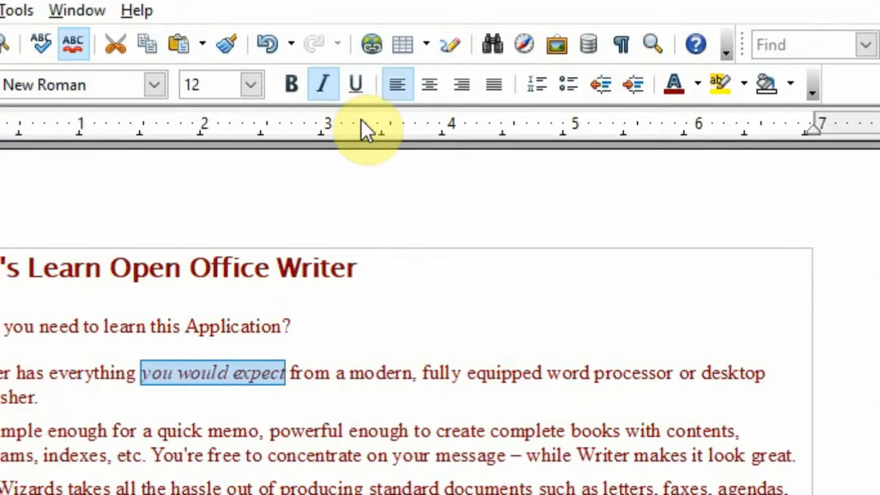
# Format the subheading "Why you need to learn this Application?" as underlined, bold and italic.
pyautogui.click(301, 321)
pyautogui.moveTo(306, 323); pyautogui.dragTo(0, 325)
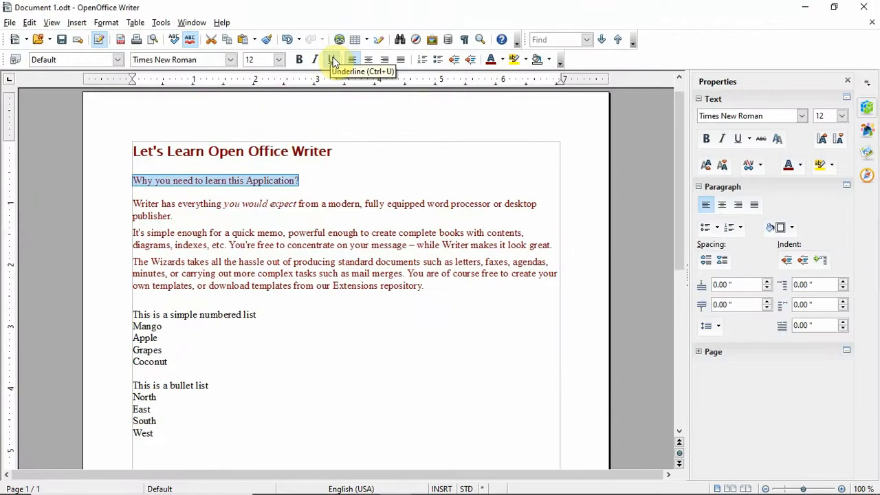
pyautogui.click(334, 61)
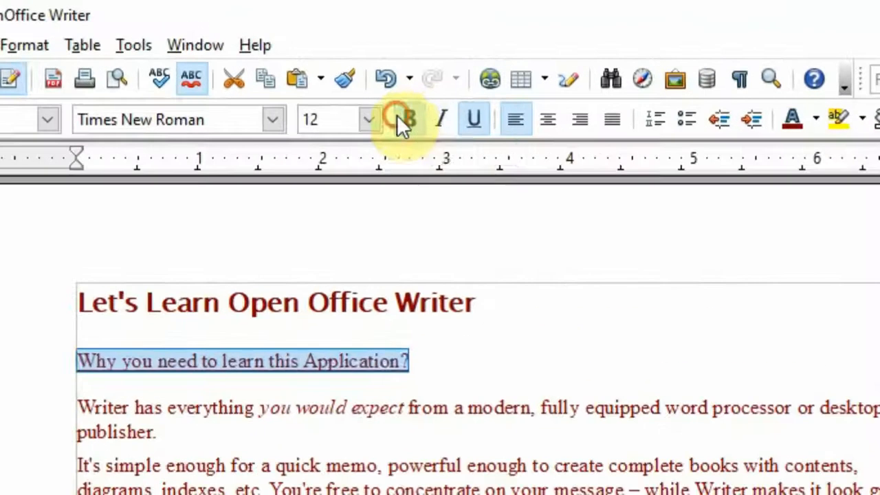
pyautogui.click(300, 60)
pyautogui.click(438, 119)
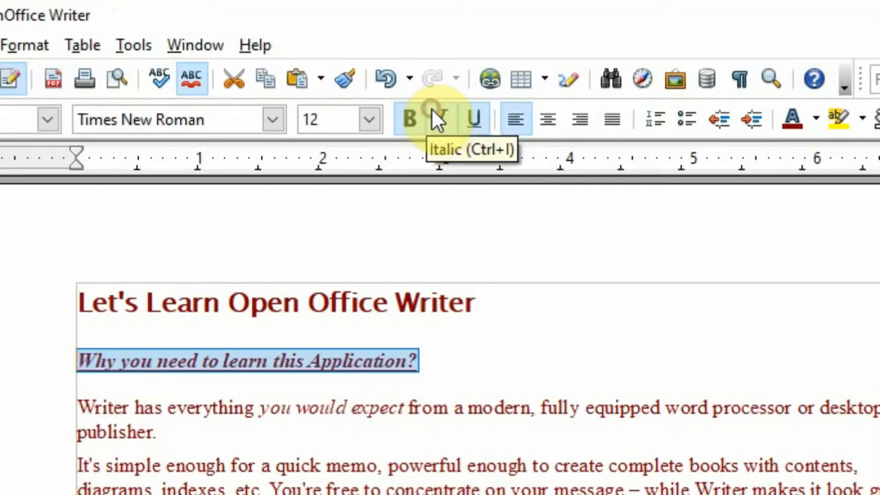
pyautogui.click(474, 122)
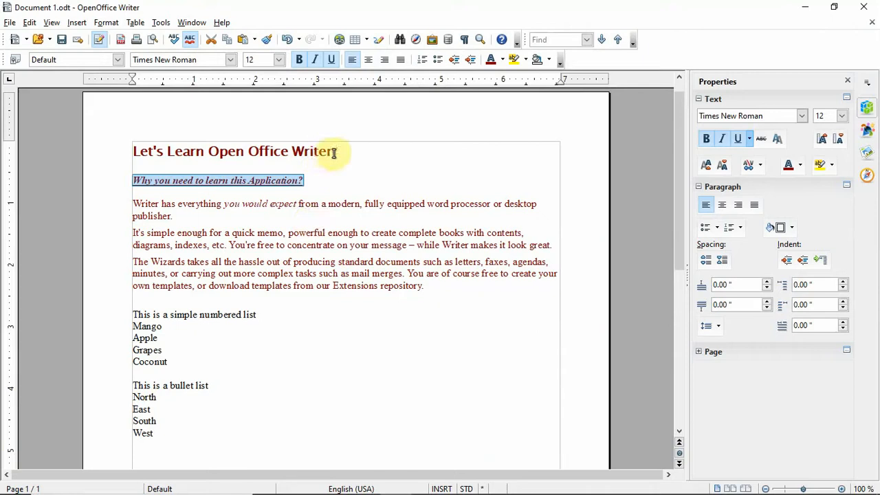
# Center the title line "Let's Learn Open Office Writer" on the page.
pyautogui.moveTo(341, 150); pyautogui.dragTo(121, 144)
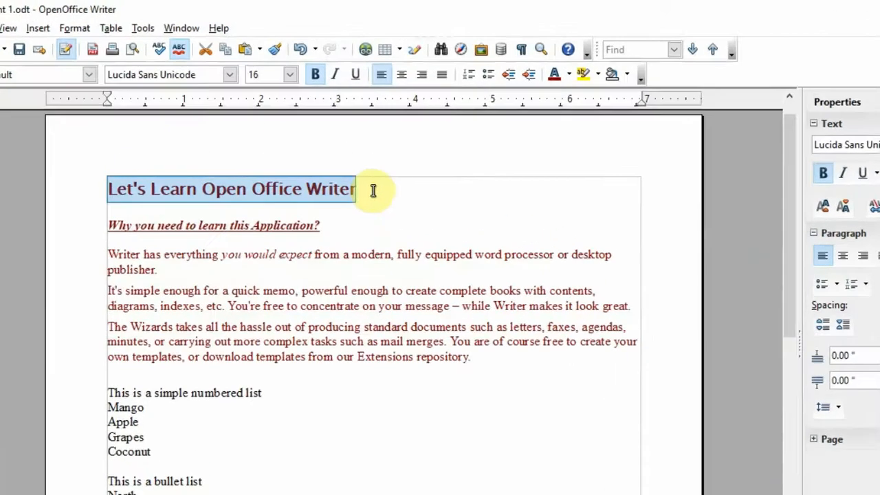
pyautogui.click(344, 152)
pyautogui.moveTo(386, 275); pyautogui.dragTo(31, 268)
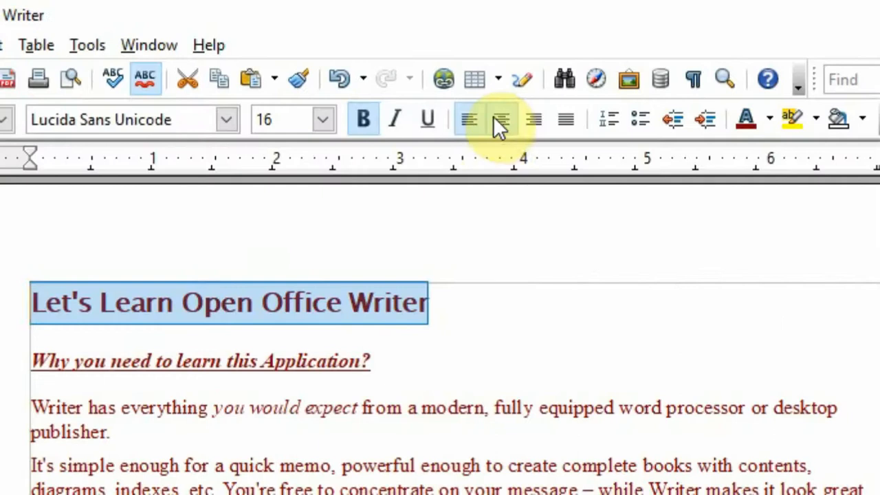
pyautogui.click(501, 118)
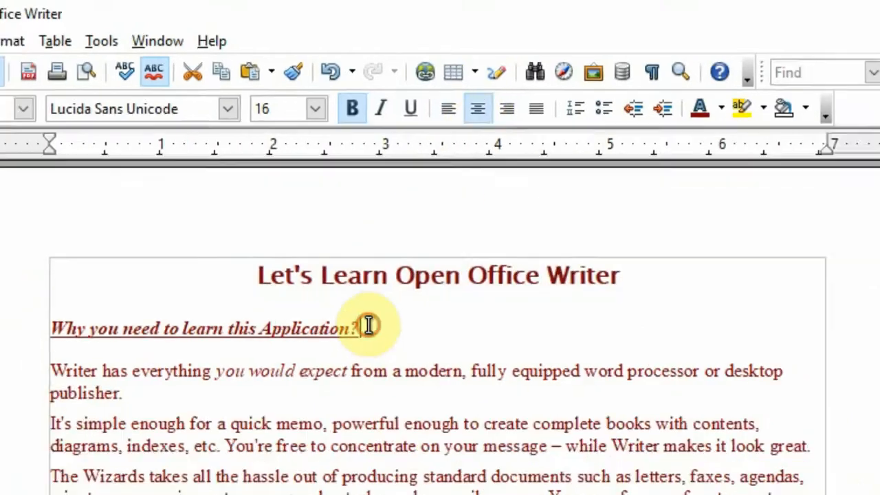
# Try right alignment on the subheading "Why you need to learn this Application?" and return it to left alignment.
pyautogui.moveTo(375, 361); pyautogui.dragTo(24, 361)
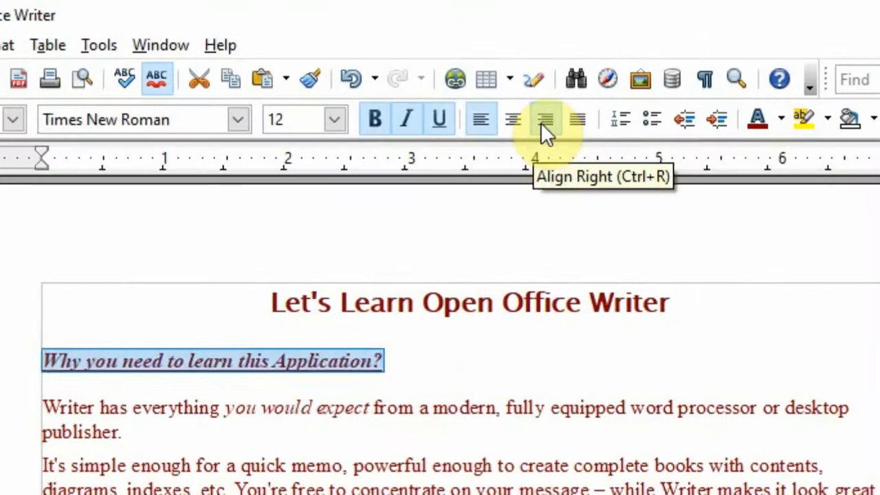
pyautogui.click(542, 121)
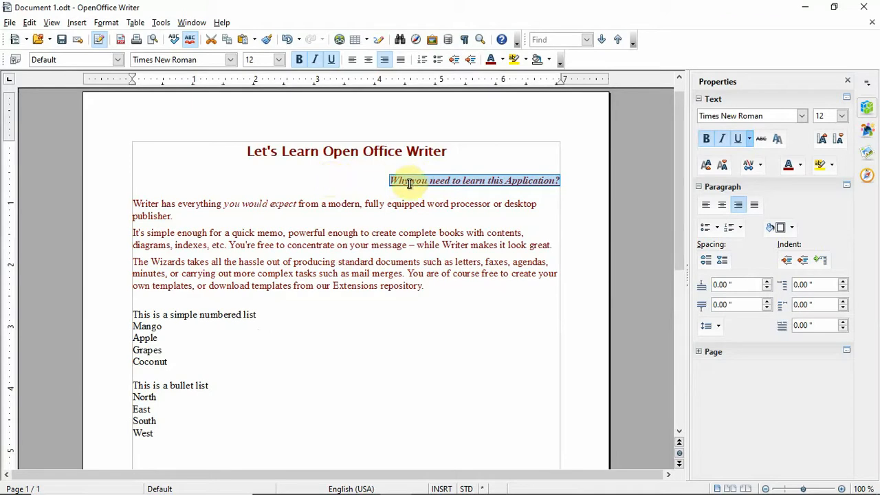
pyautogui.click(352, 59)
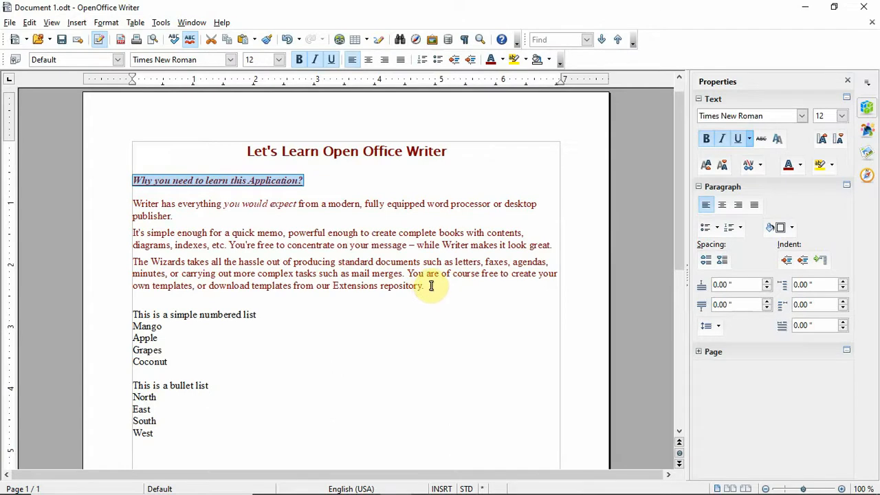
# Justify the three body paragraphs from "Writer has everything" through "our Extensions repository.".
pyautogui.moveTo(431, 285); pyautogui.dragTo(127, 200)
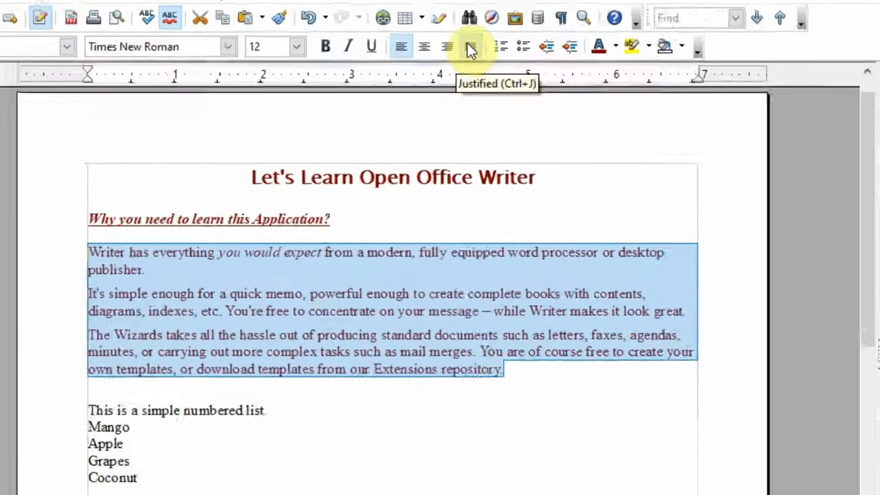
pyautogui.click(470, 46)
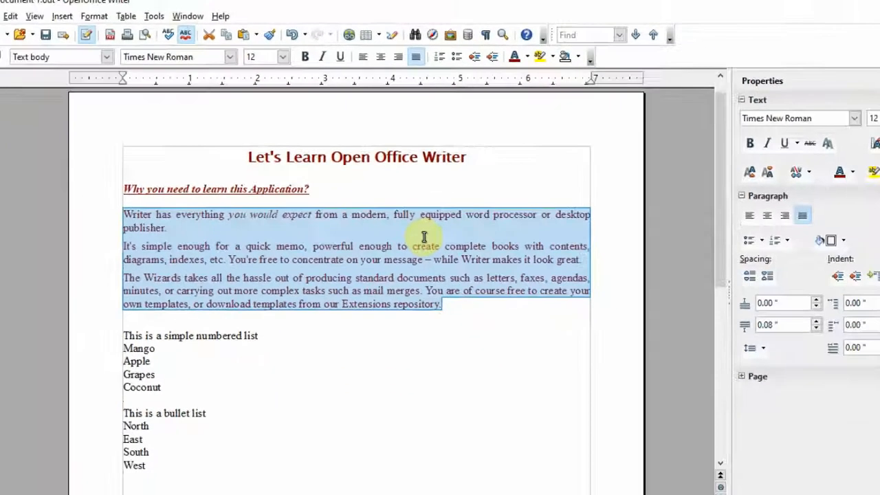
pyautogui.click(643, 432)
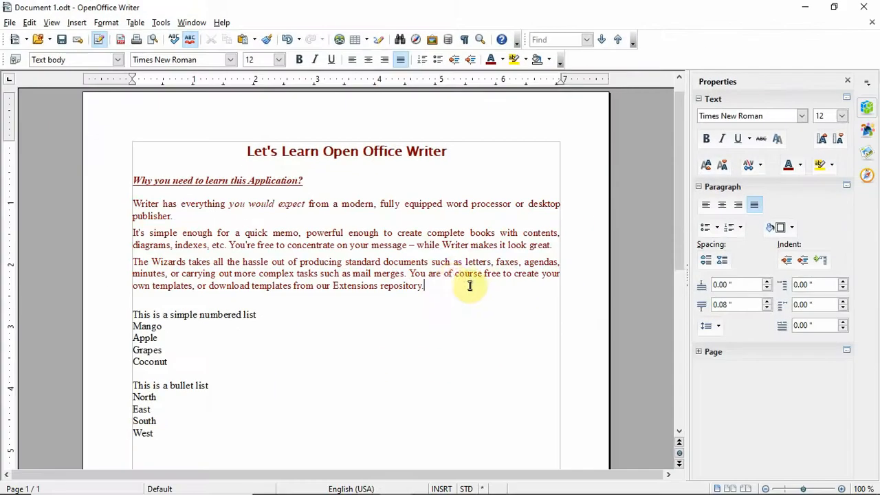